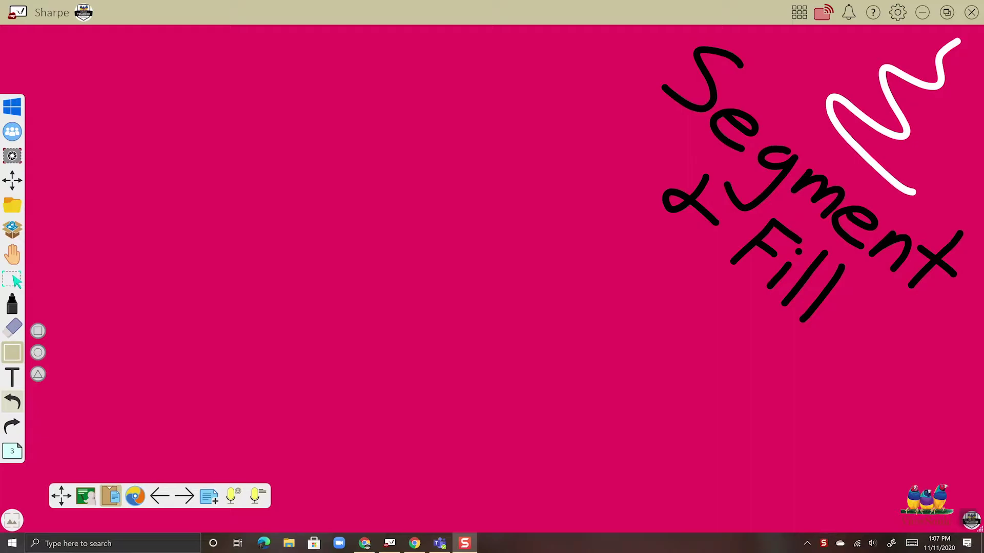
Step: Draw a white pentagon in the upper middle of the canvas and split it into segments
left_click(13, 372)
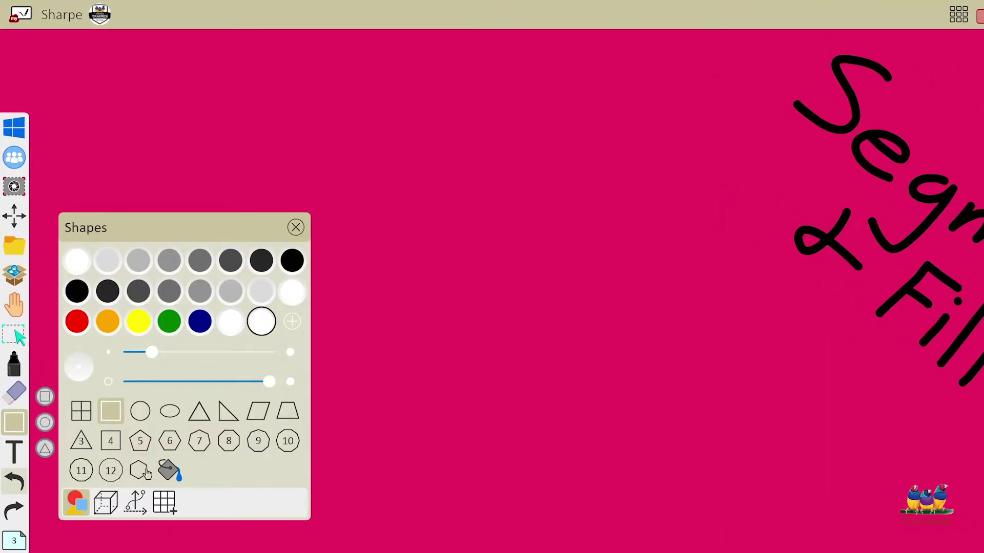
left_click(139, 441)
left_click_drag(496, 119, 546, 178)
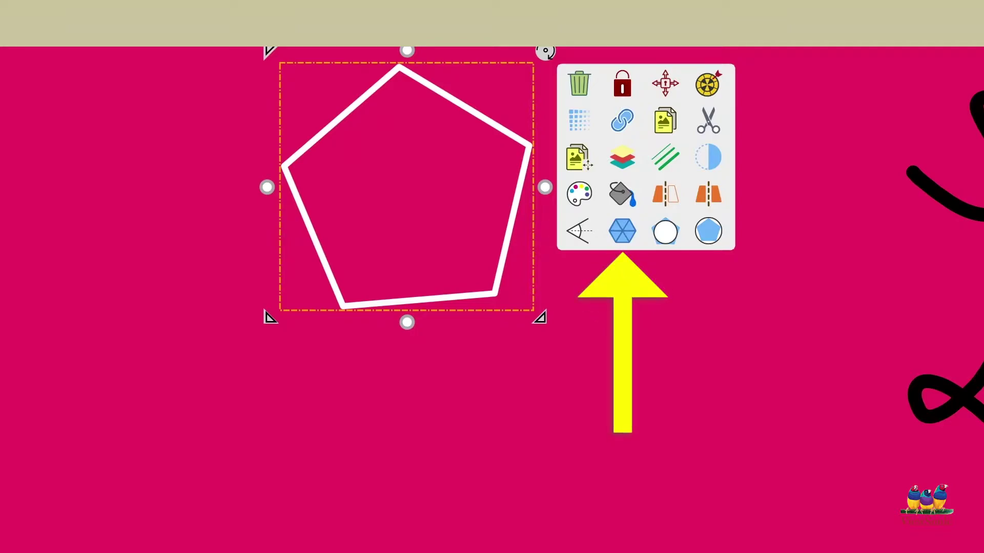
left_click(622, 231)
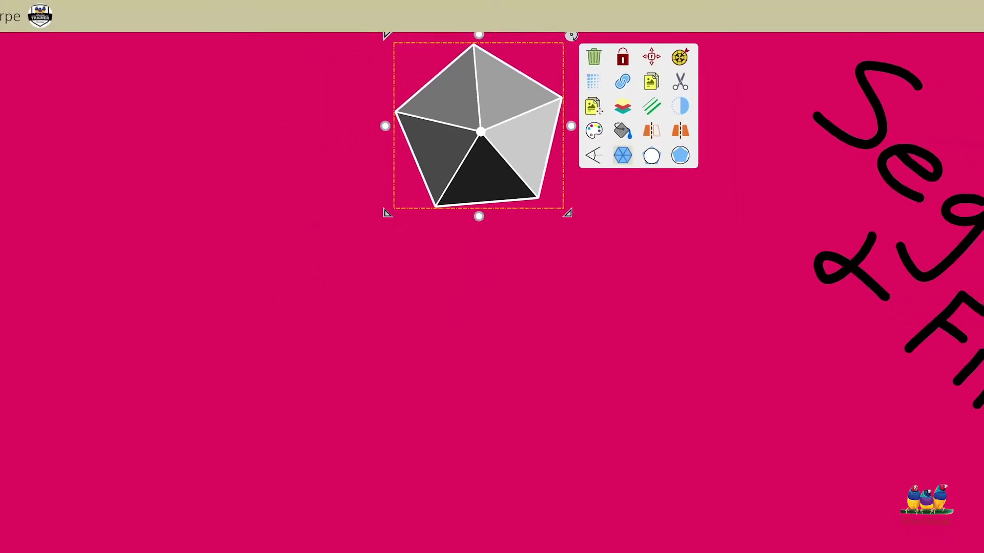
left_click(479, 328)
Step: Draw an octagon with sides about 2.4 in beside the pentagon and split it into segments
left_click(14, 422)
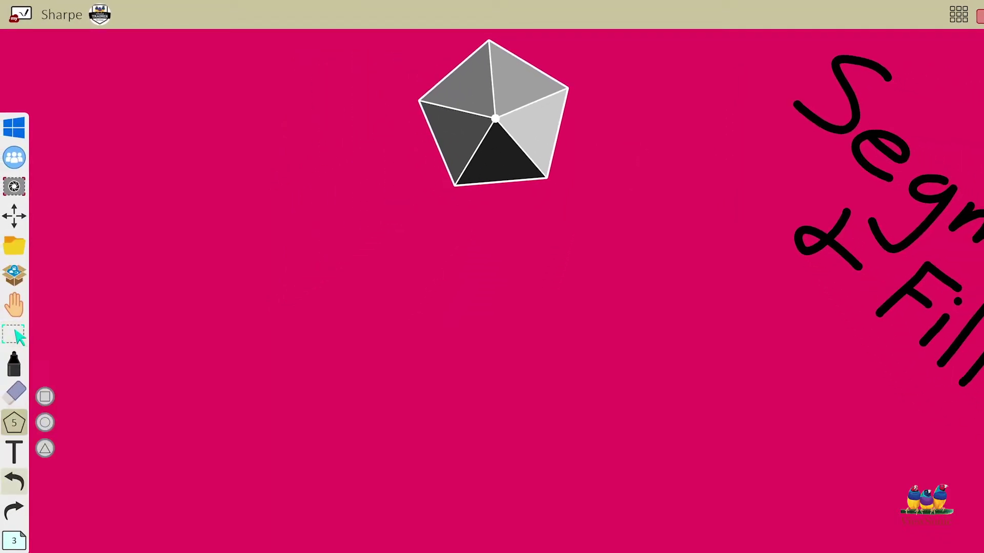
left_click(13, 422)
left_click(229, 440)
left_click_drag(654, 193, 660, 261)
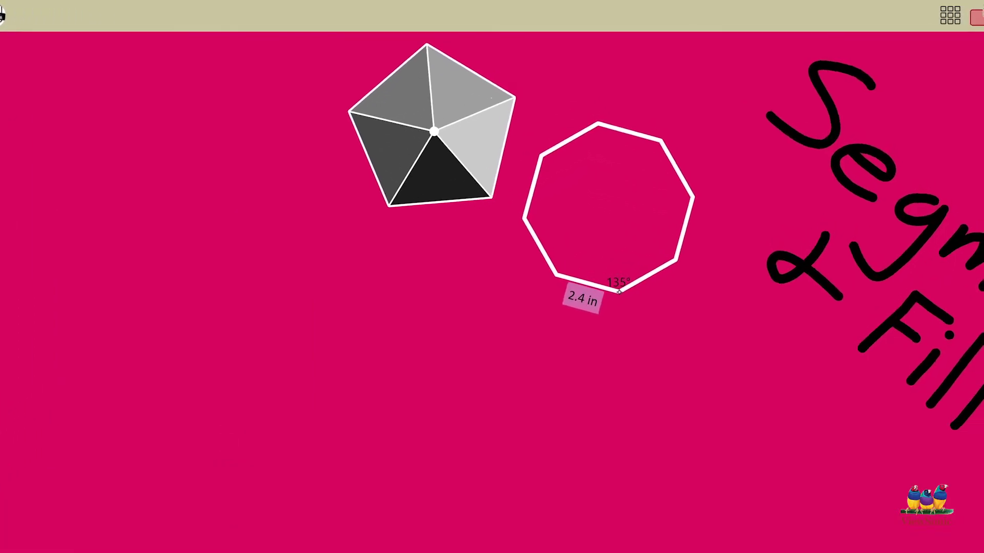
left_click_drag(619, 291, 619, 291)
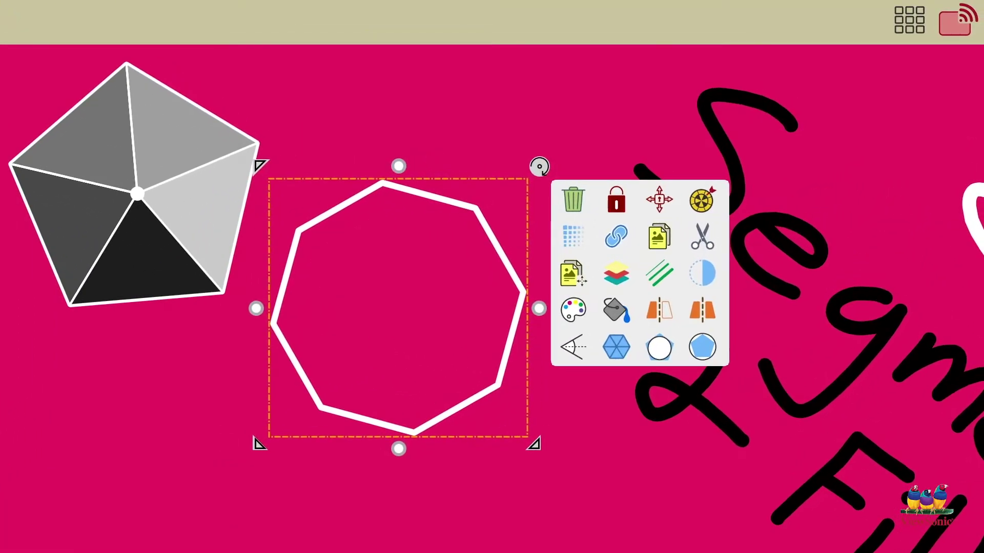
left_click(616, 347)
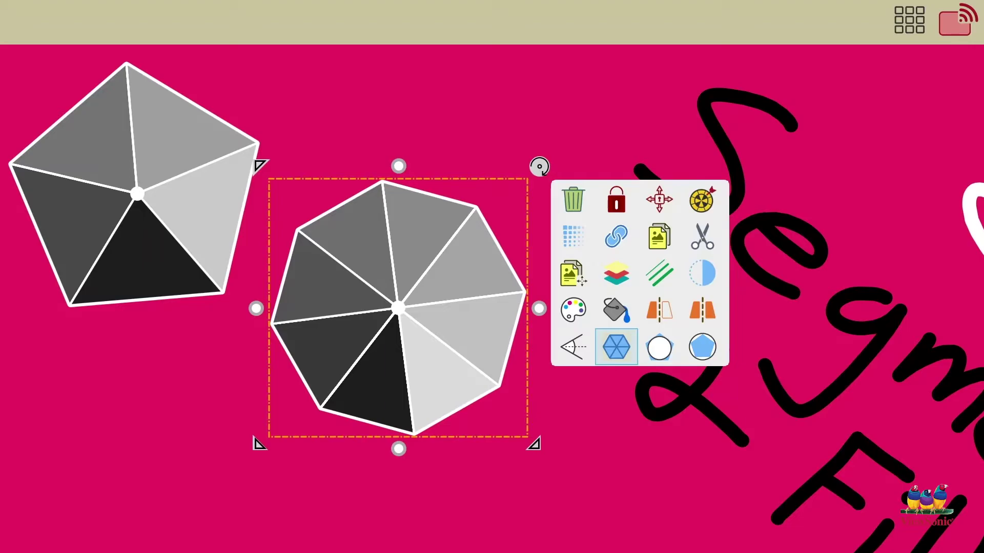
left_click(590, 441)
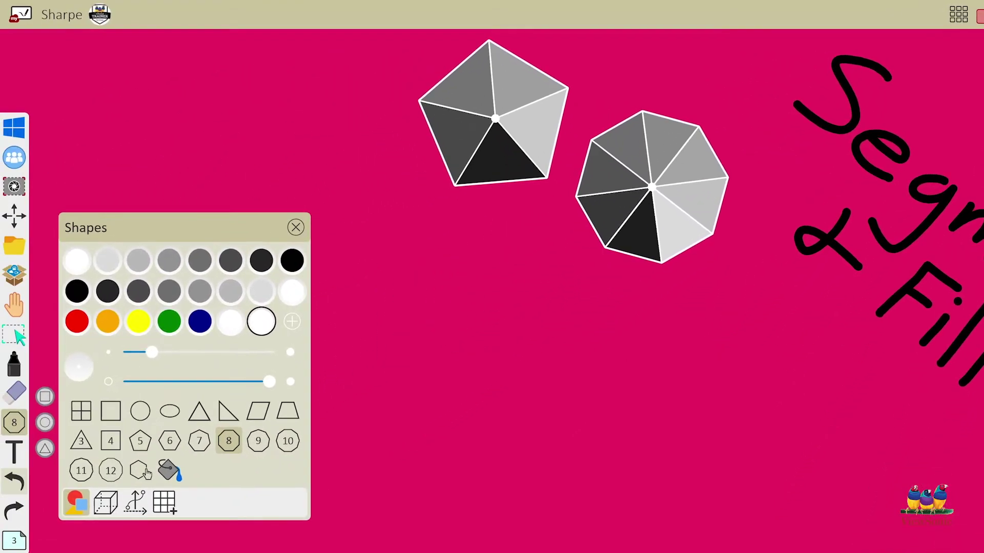
Step: Draw a circle below and left of the polygons and split it into 5 segments
left_click(144, 472)
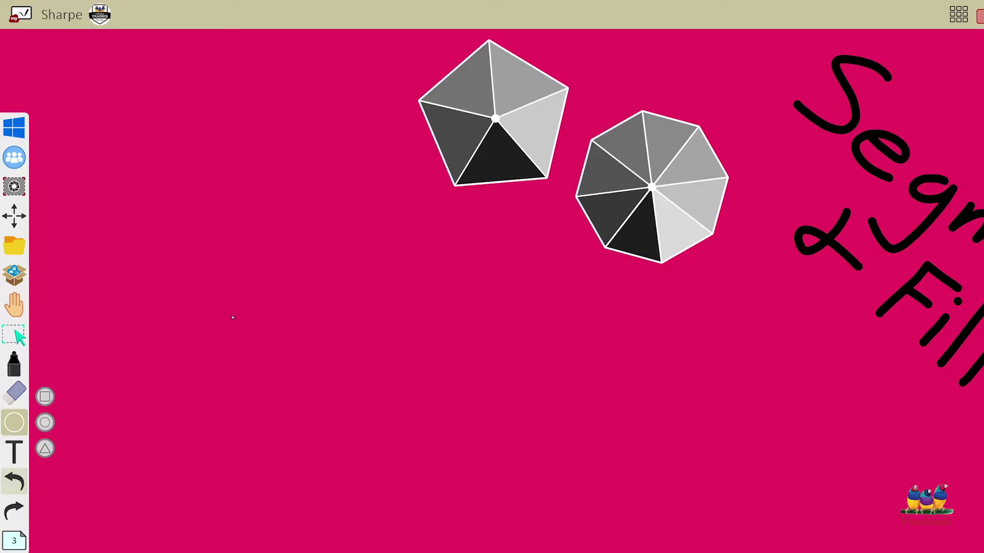
left_click_drag(232, 318, 310, 410)
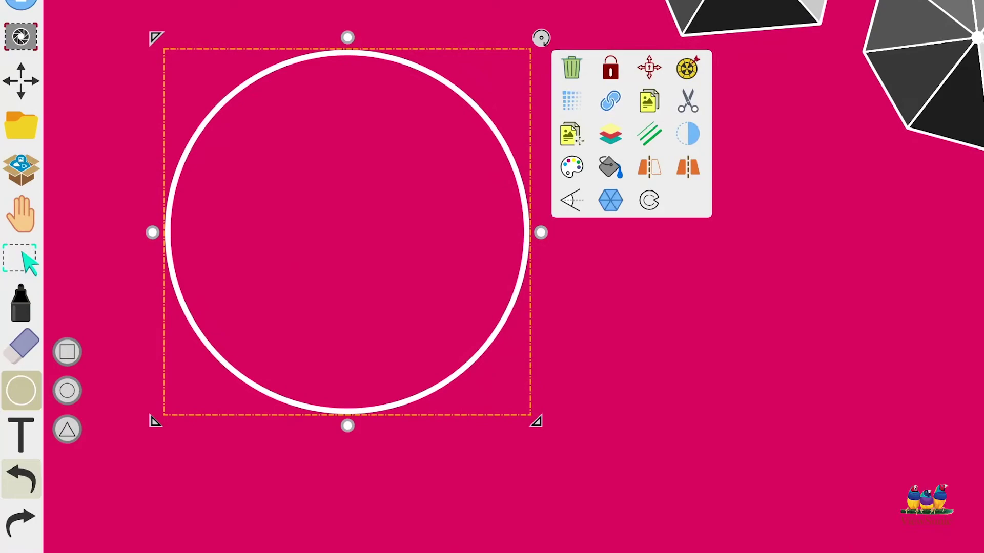
left_click(611, 200)
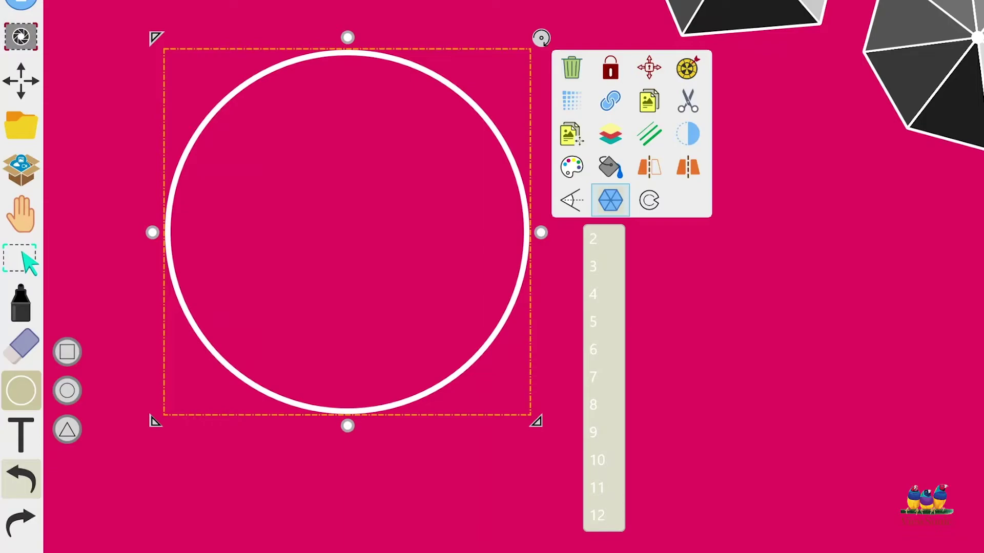
left_click(599, 322)
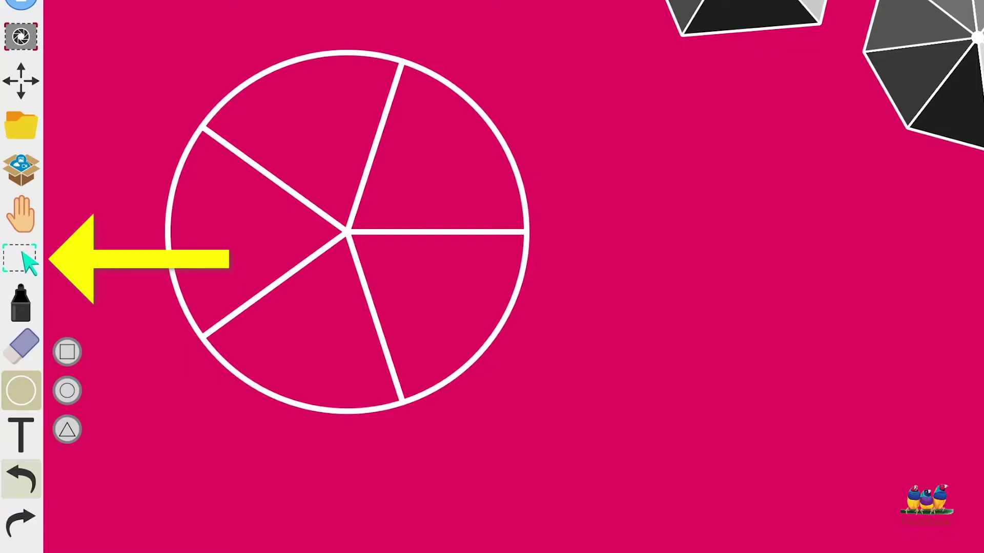
Step: Pull the circle's lower-right segment out of the circle as a separate slice
left_click(21, 259)
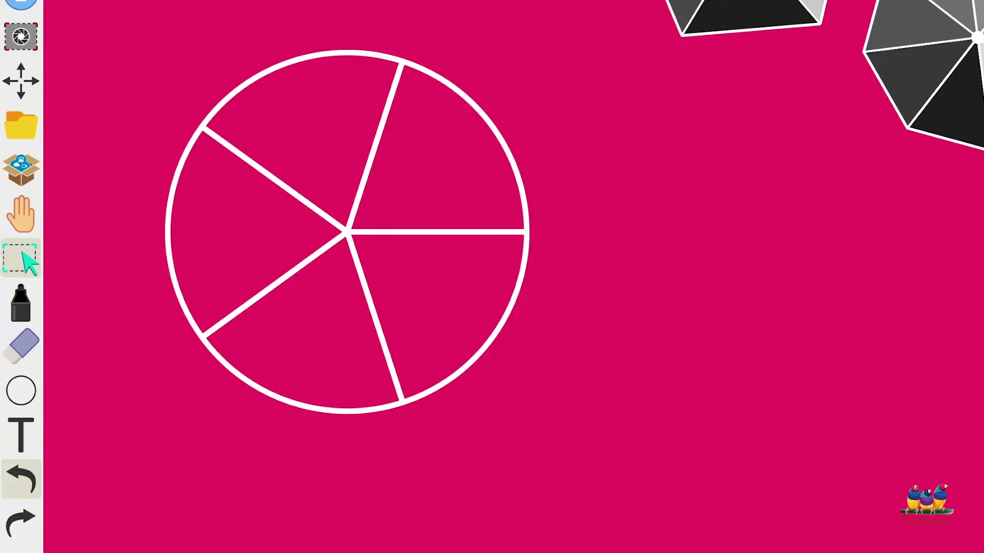
left_click_drag(447, 296, 508, 341)
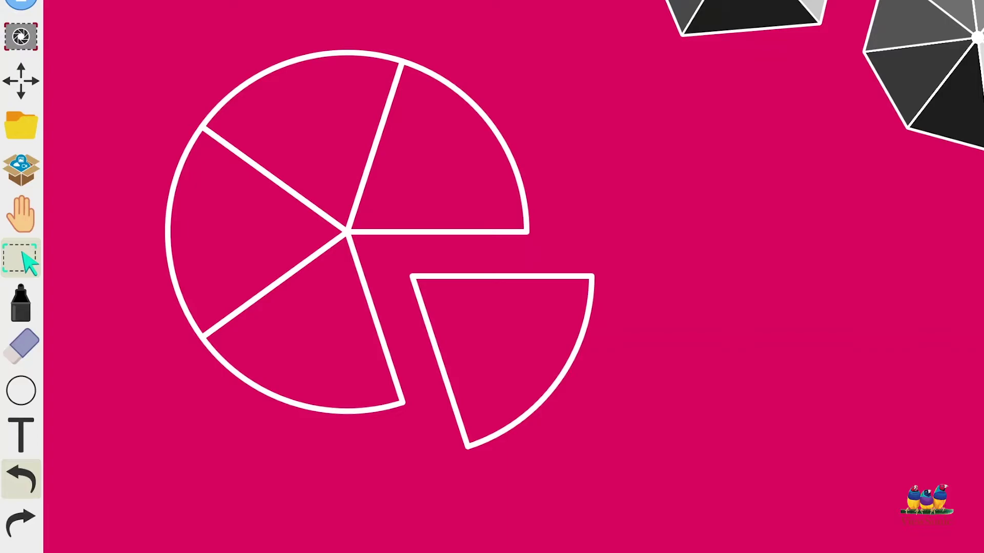
left_click(522, 334)
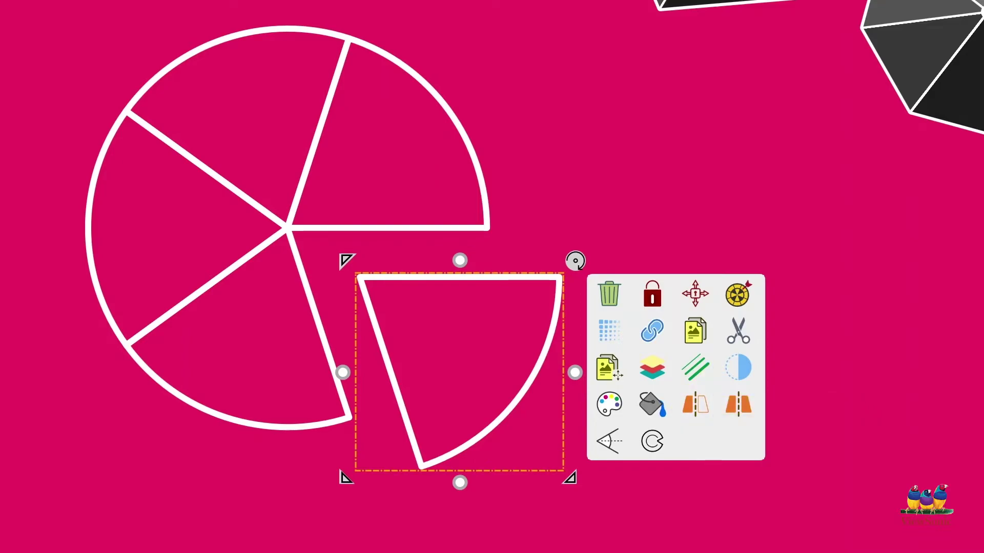
left_click(814, 524)
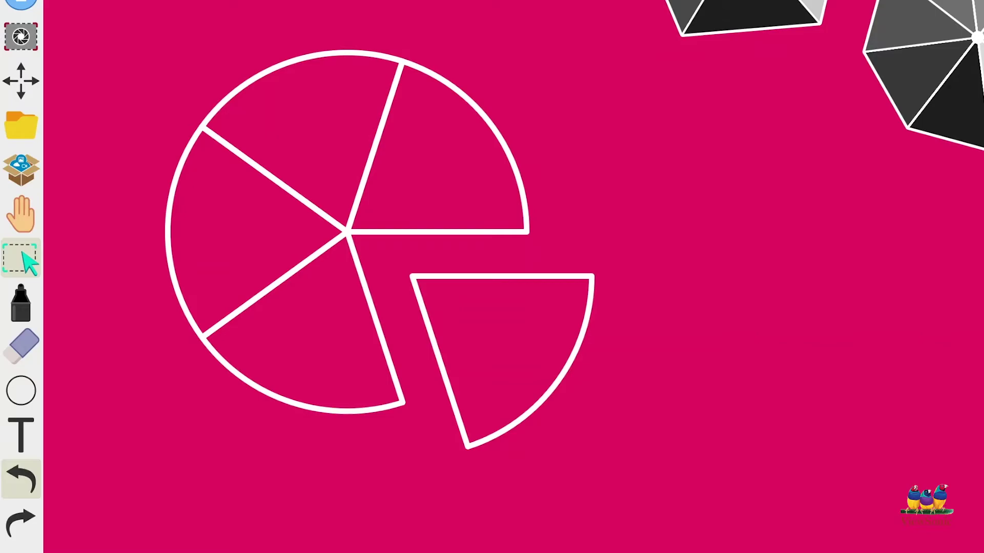
Step: Set the colour to a medium shade of blue and fill the detached slice with it
left_click(21, 390)
left_click(21, 391)
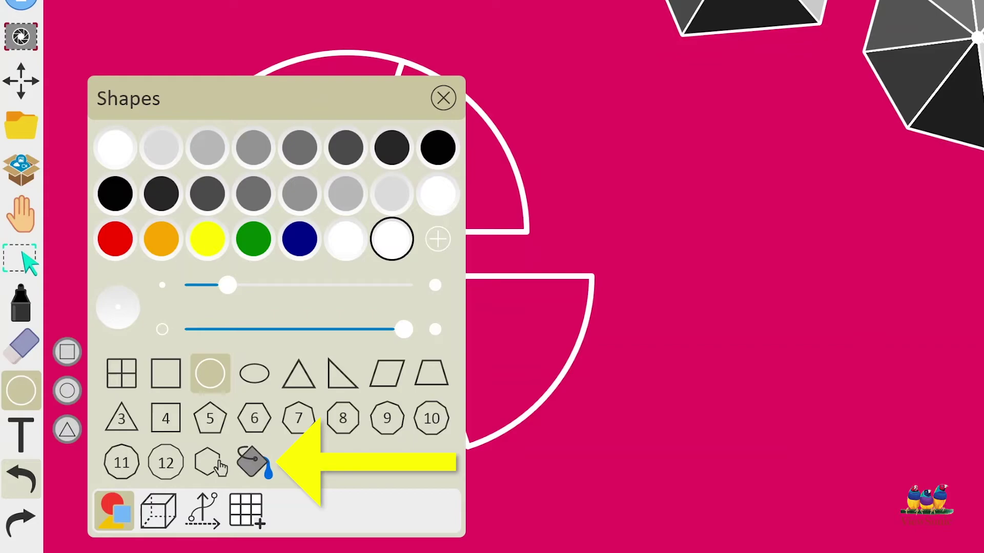
left_click(300, 240)
left_click(203, 155)
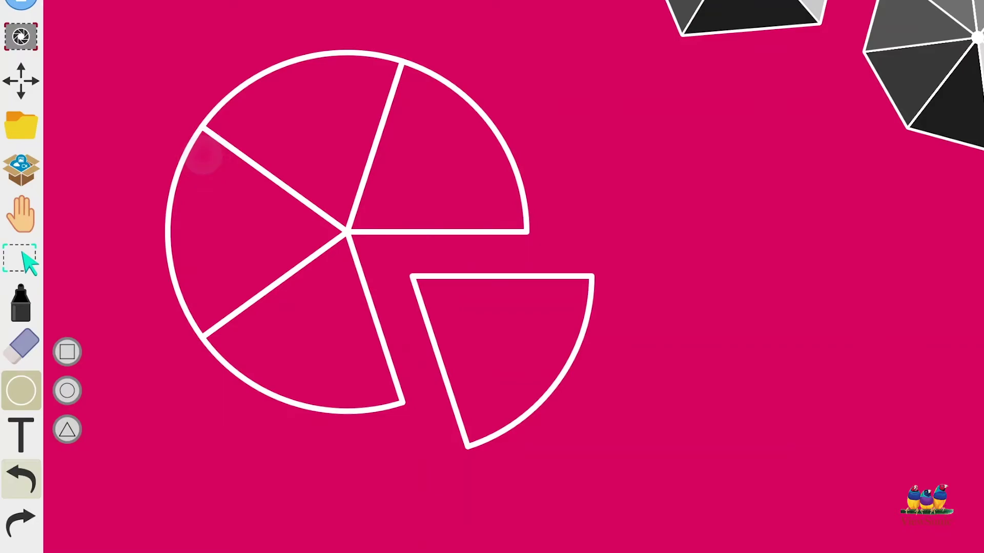
left_click(21, 391)
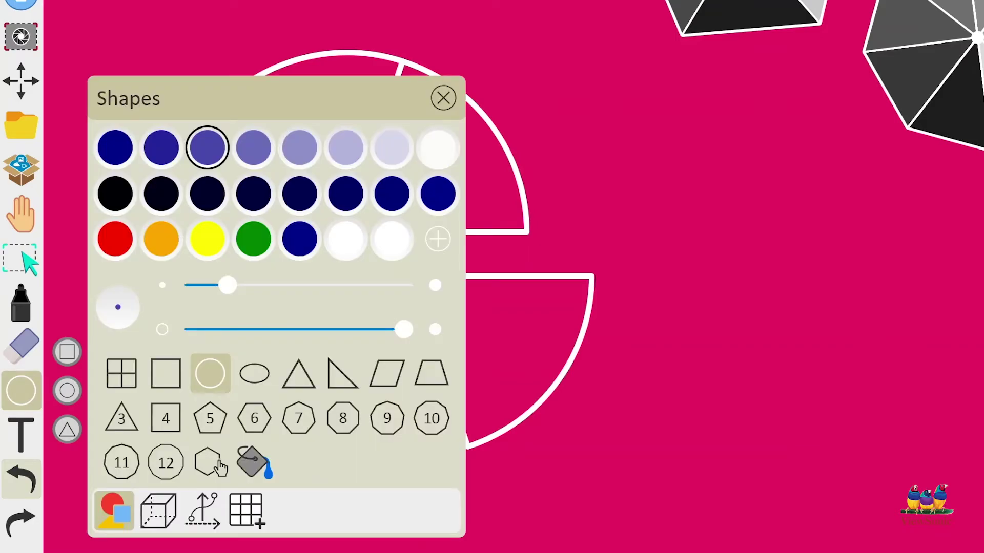
left_click(252, 464)
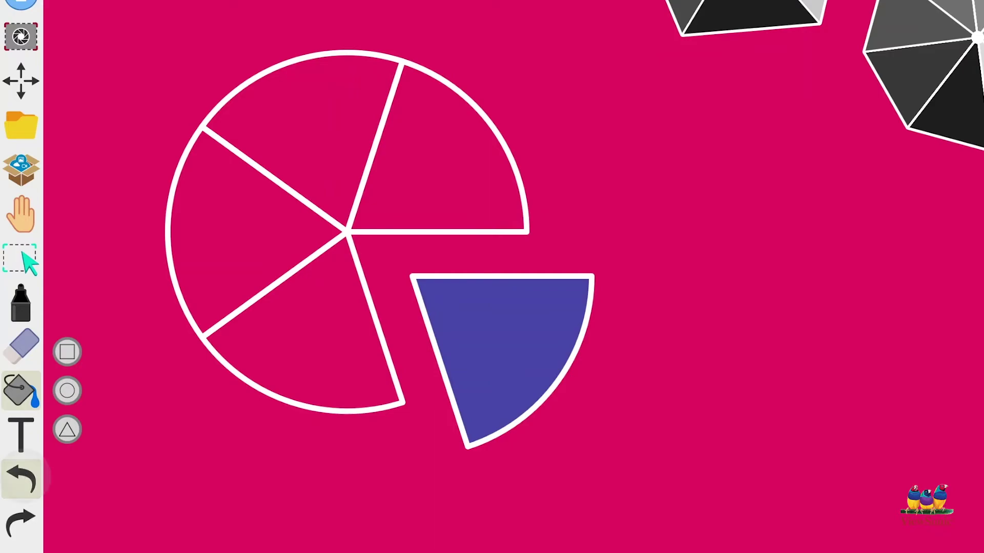
Step: Undo the detached slice's fill and fill the circle's four joined segments with the same blue
key("ctrl+z")
left_click(313, 339)
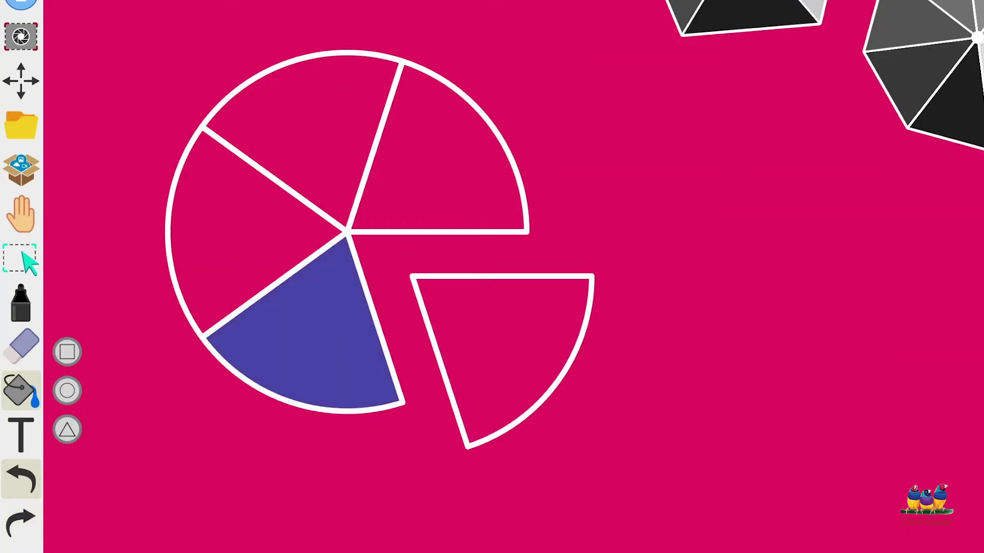
left_click(303, 150)
left_click(426, 162)
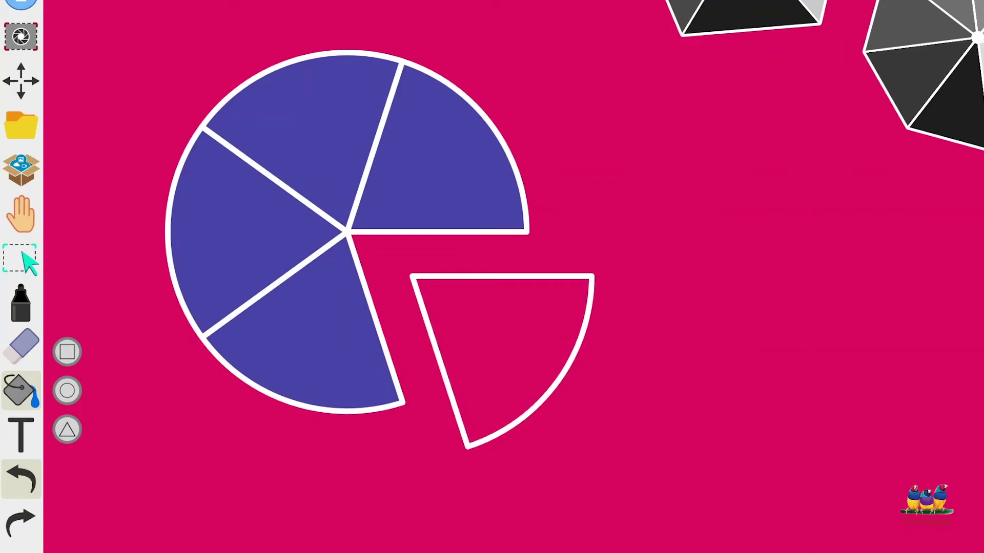
Step: Move the unfilled slice back into the gap in the circle
left_click(20, 259)
left_click(521, 373)
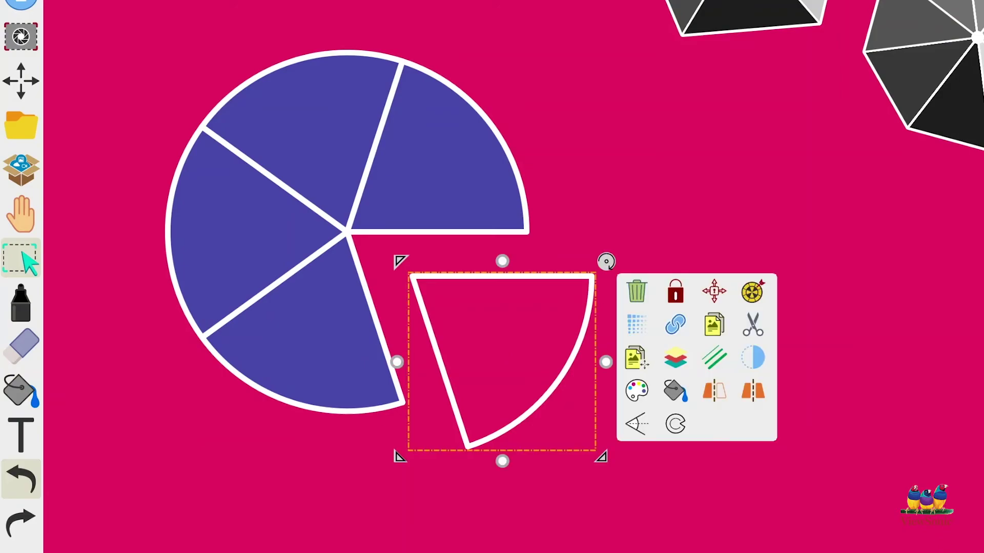
left_click_drag(520, 373, 463, 333)
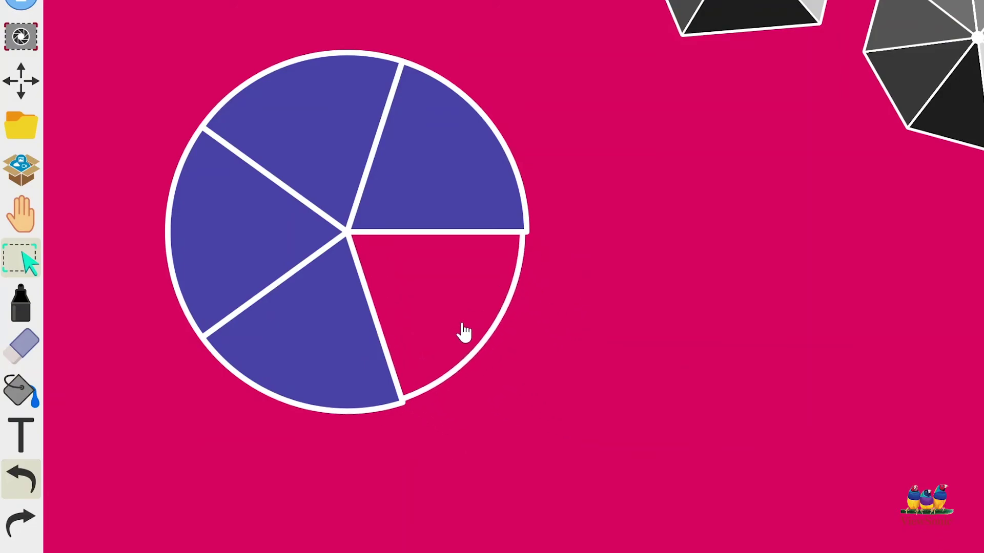
left_click_drag(464, 333, 463, 333)
left_click(592, 463)
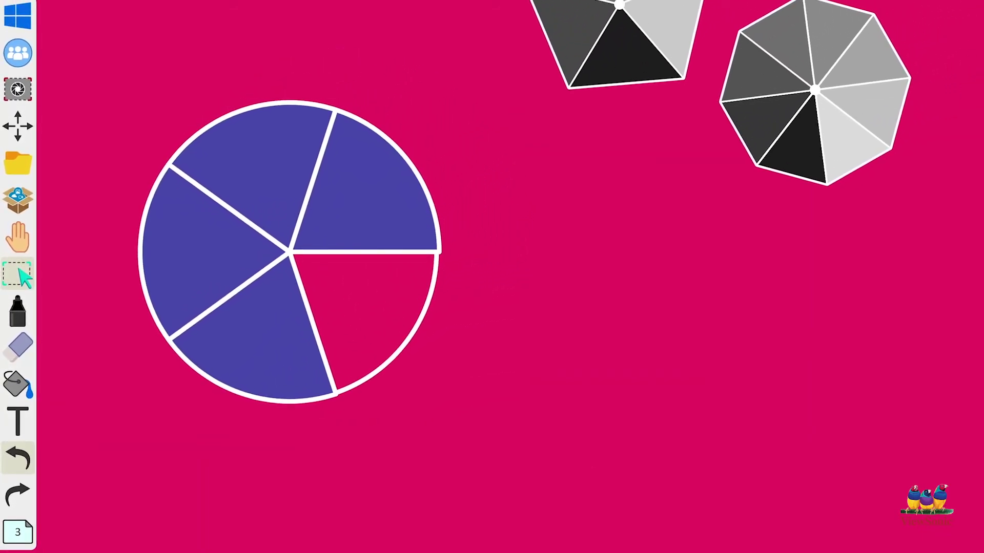
Step: Move all the circle's segments together down and to the right, and pull the unfilled slice away from the circle
mouse_move(239, 426)
left_mouse_down()
mouse_move(454, 408)
mouse_move(500, 169)
mouse_move(246, 13)
mouse_move(73, 338)
mouse_move(275, 446)
mouse_move(421, 430)
left_mouse_up()
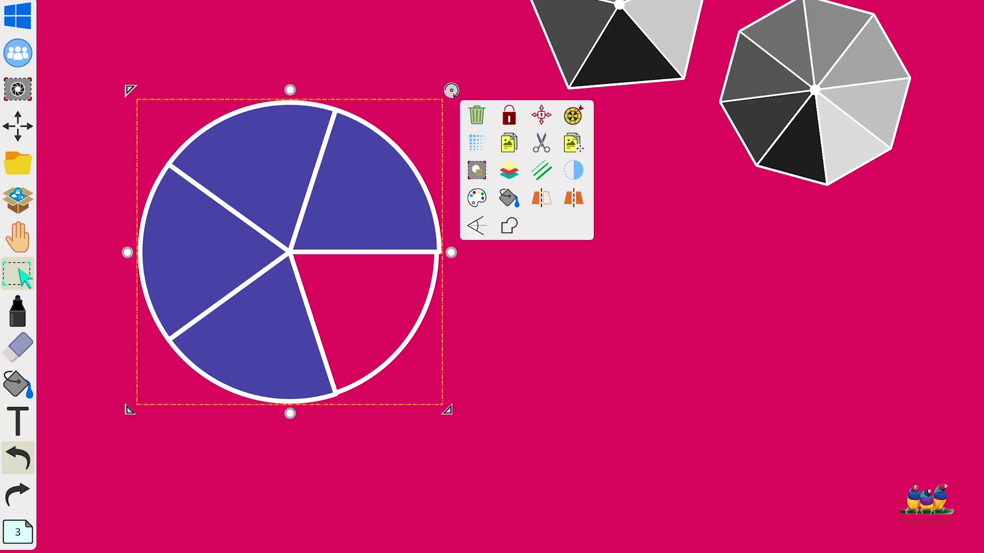
left_click_drag(358, 309, 569, 397)
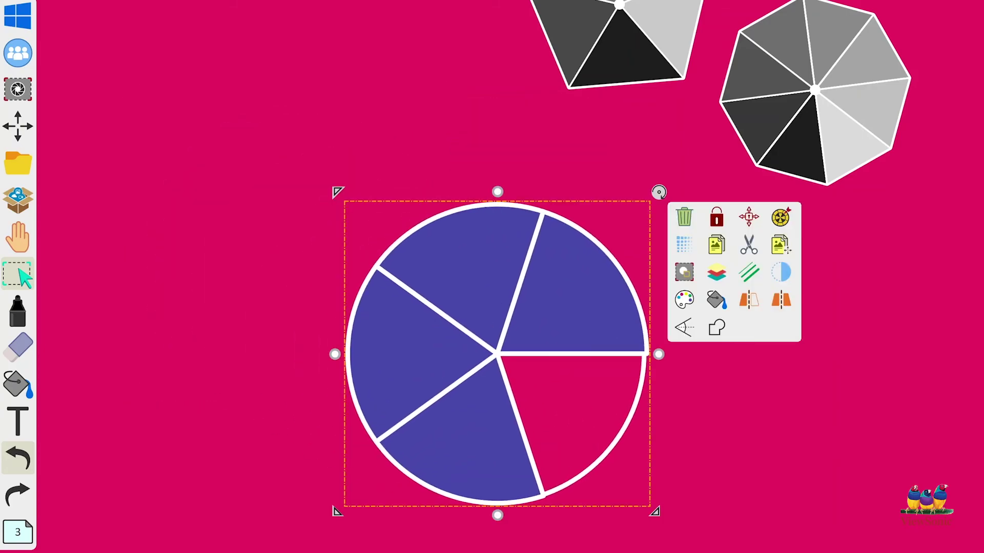
left_click(714, 420)
left_click_drag(584, 411, 635, 441)
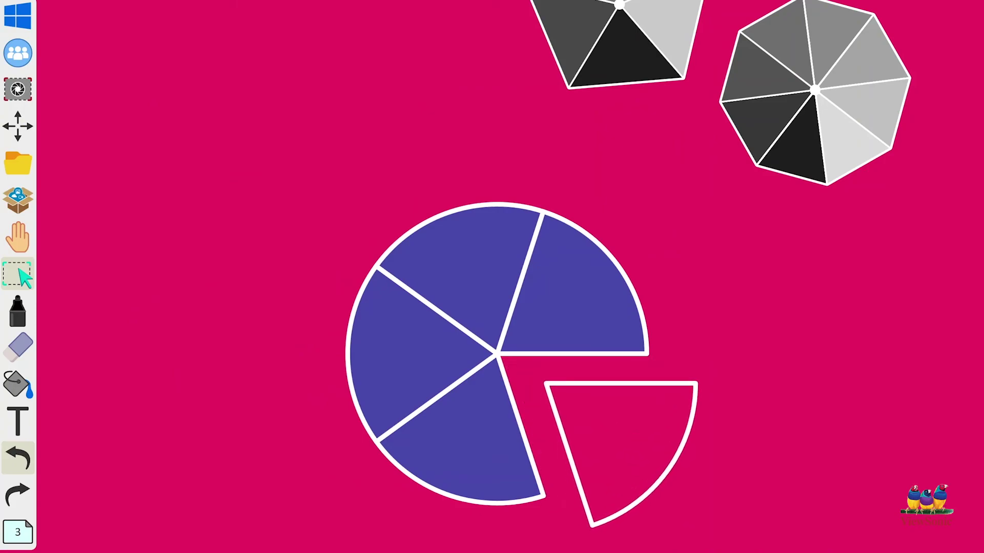